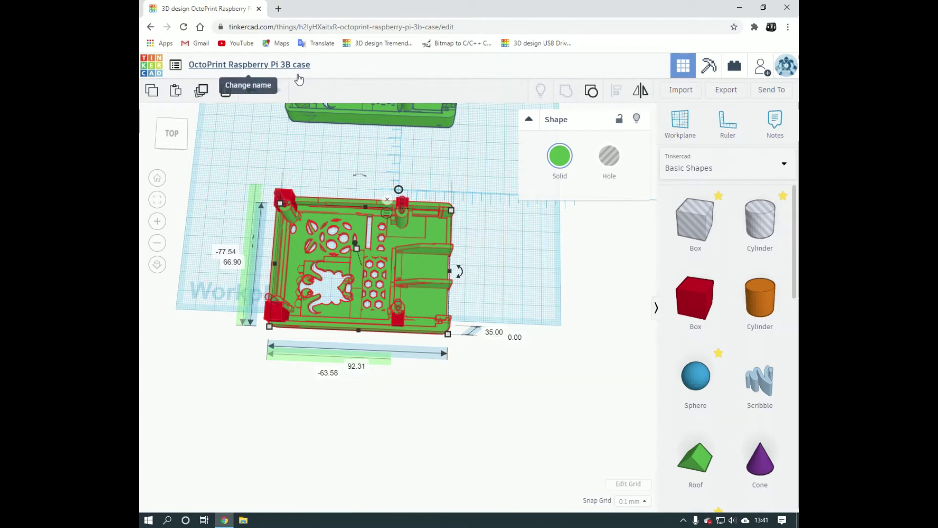
Step: Inspect the front Raspberry Pi case part, its corner posts and cut-outs from several angles
scroll(540, 309, up, 4)
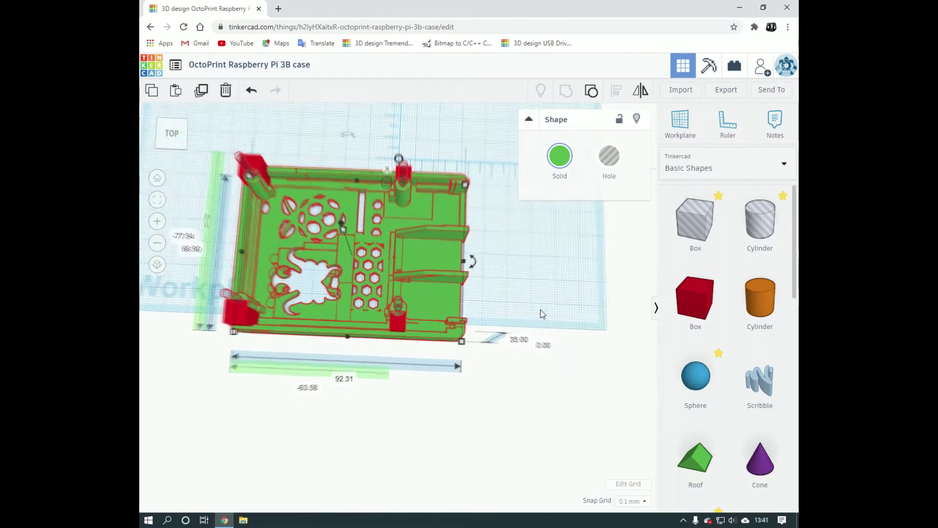
scroll(541, 309, down, 2)
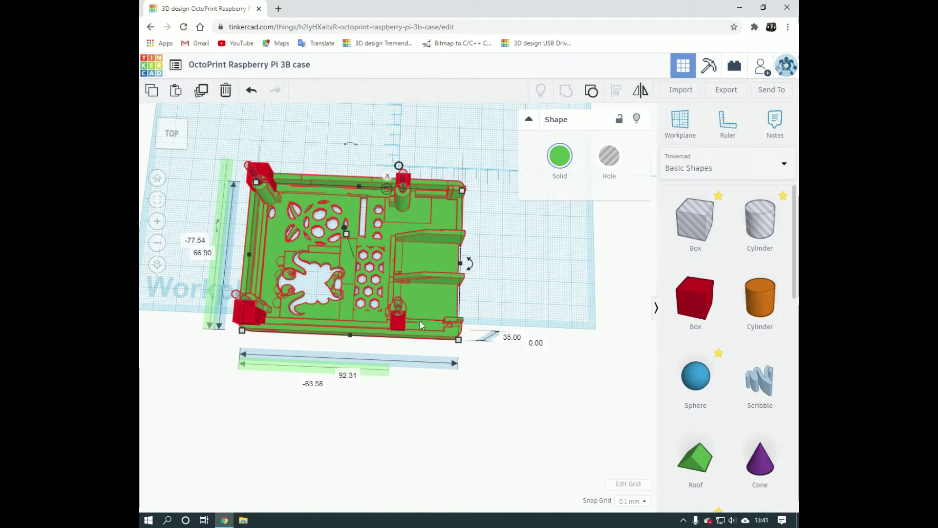
right_drag(416, 315, 281, 338)
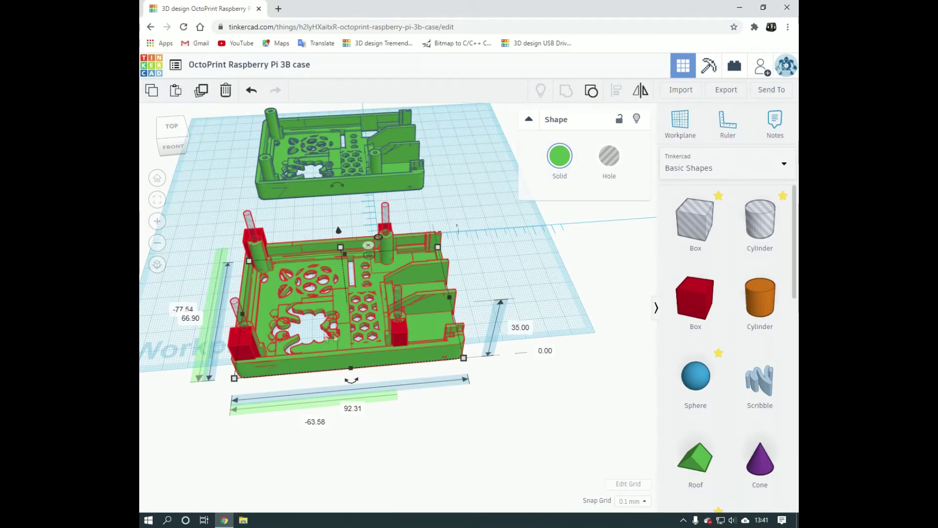
right_drag(415, 348, 396, 344)
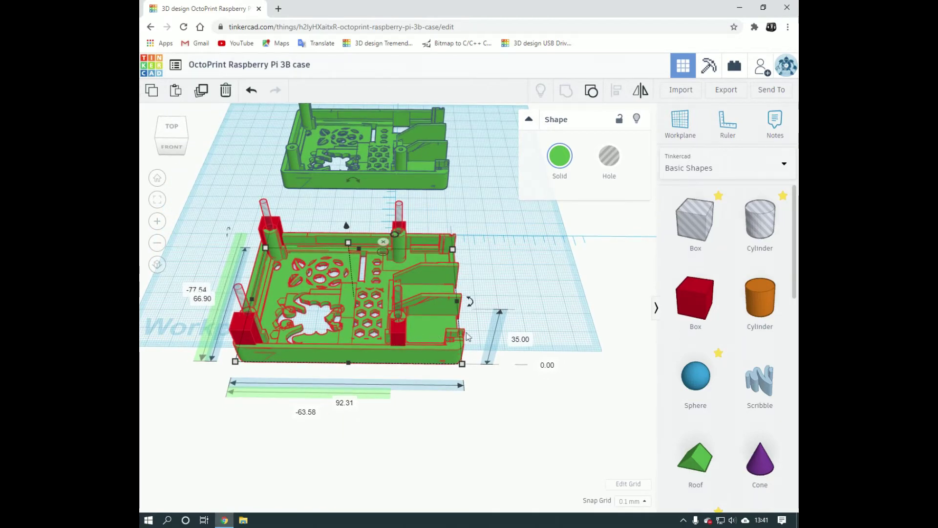
right_drag(464, 337, 469, 337)
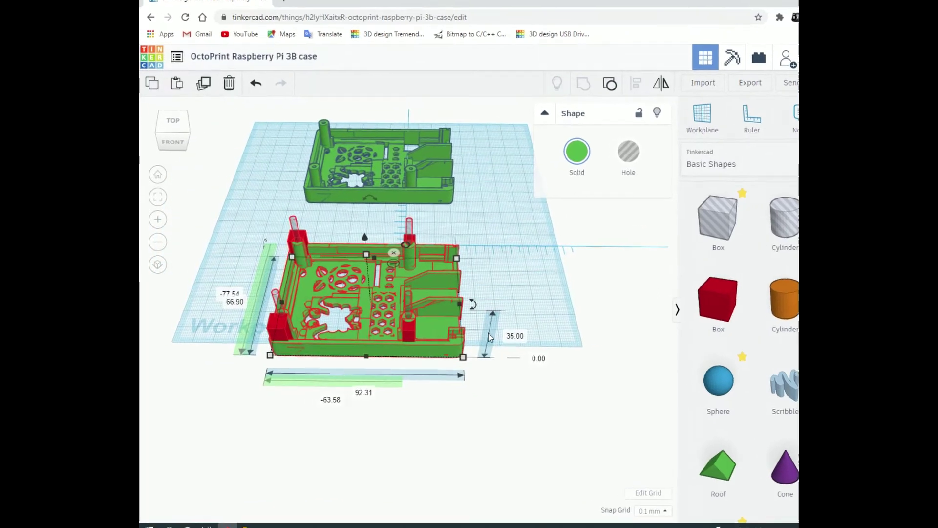
right_drag(500, 336, 511, 358)
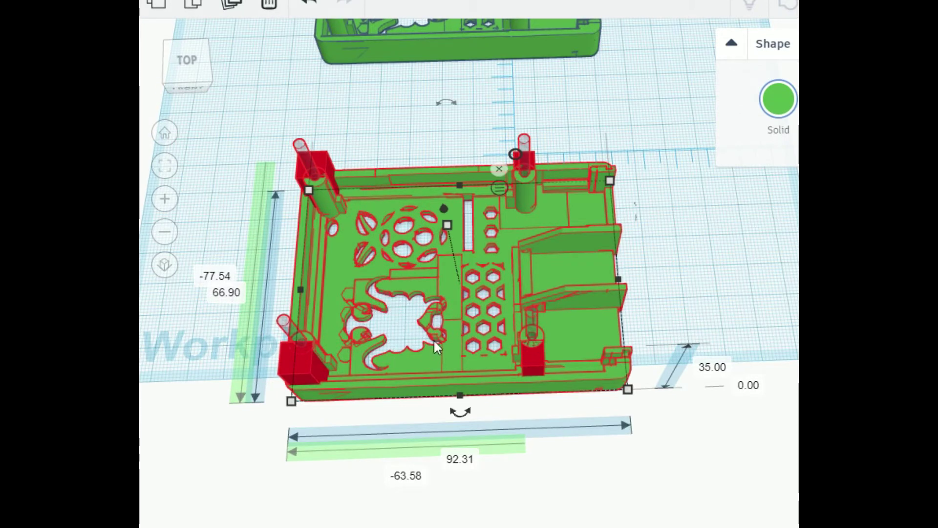
right_drag(460, 287, 481, 323)
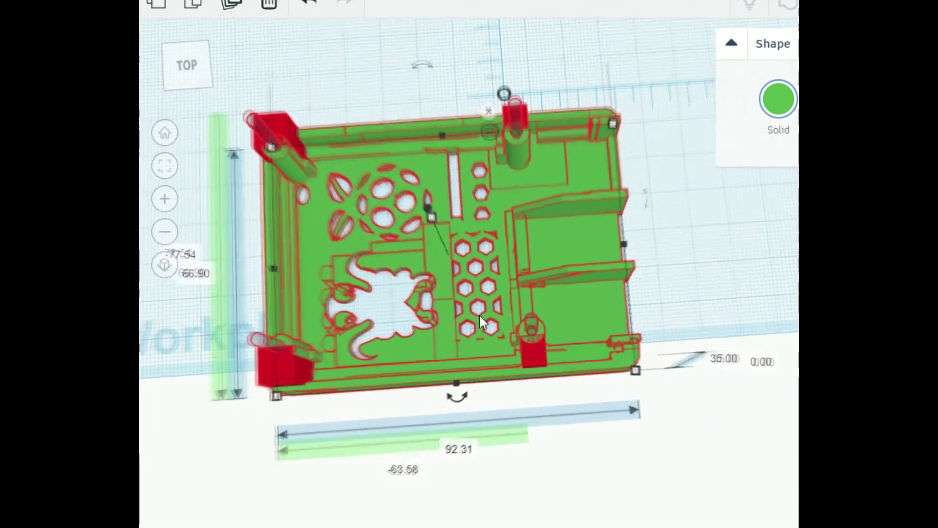
scroll(480, 317, up, 3)
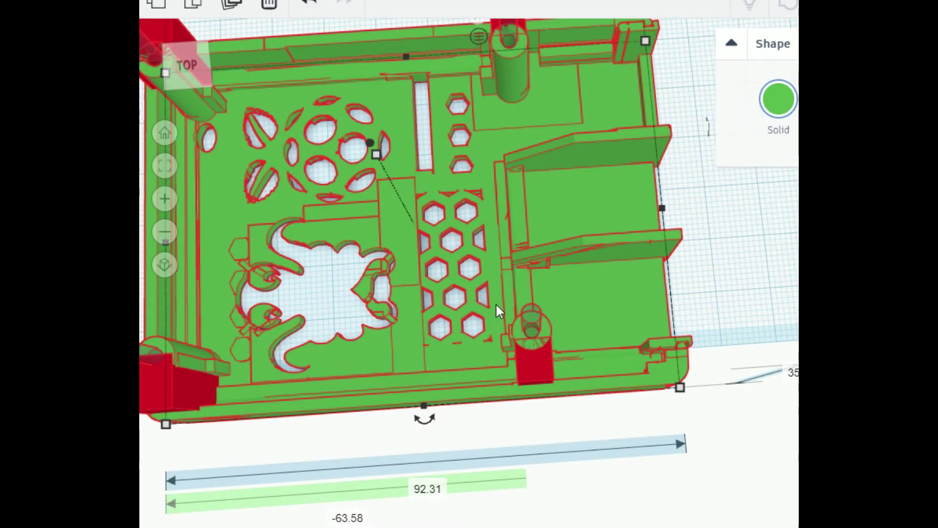
scroll(496, 305, down, 5)
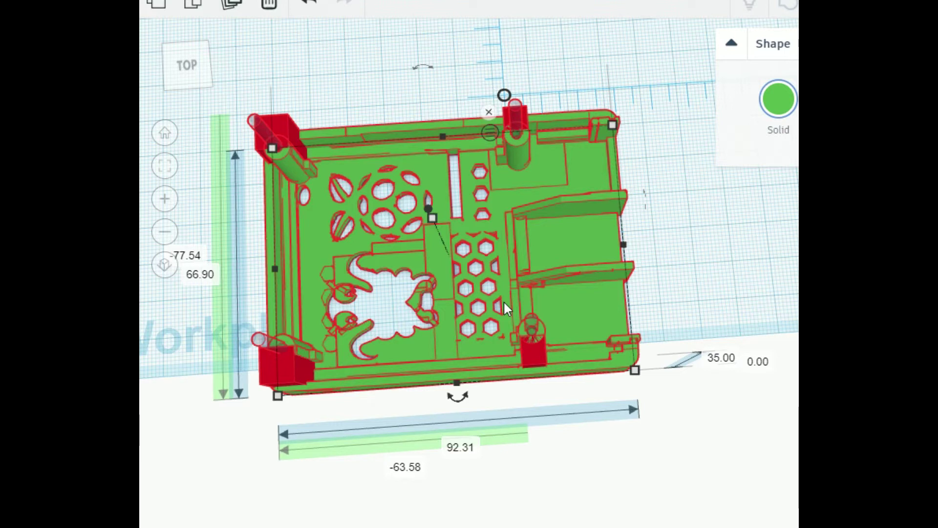
scroll(505, 304, down, 2)
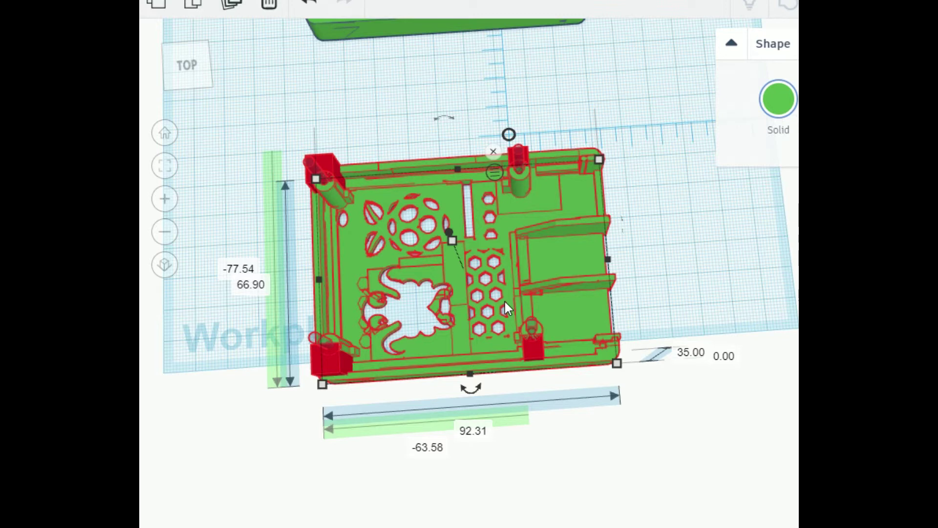
mouse_move(504, 300)
right_down()
mouse_move(504, 260)
mouse_move(499, 297)
right_up()
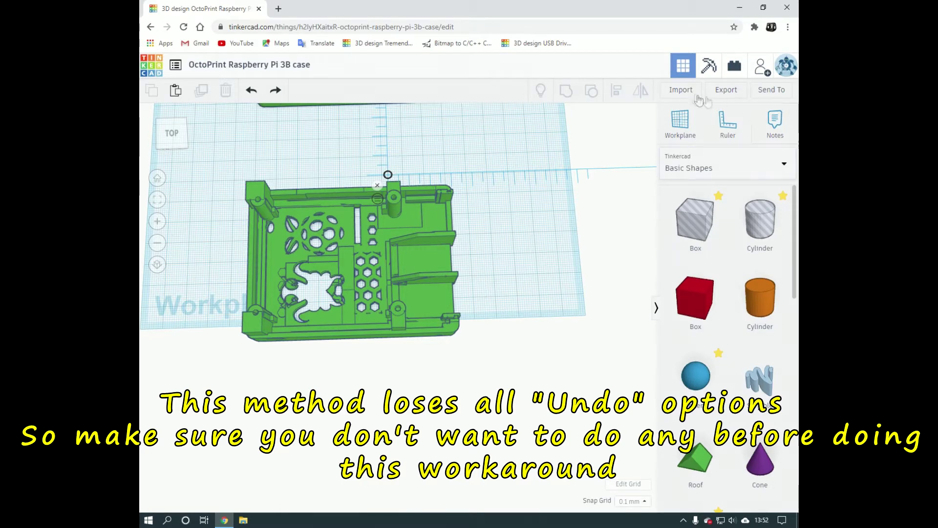
Step: Export everything in the design as an STL file for 3D printing
click(727, 92)
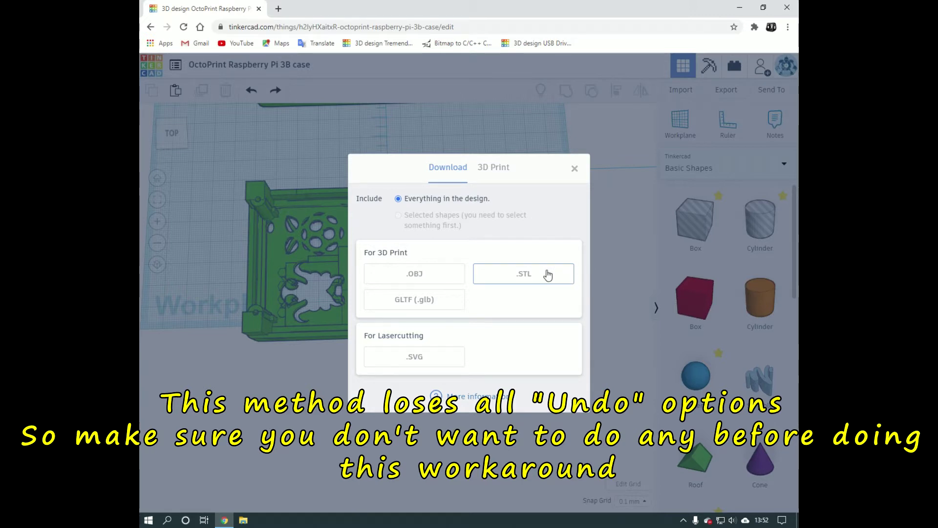
click(549, 273)
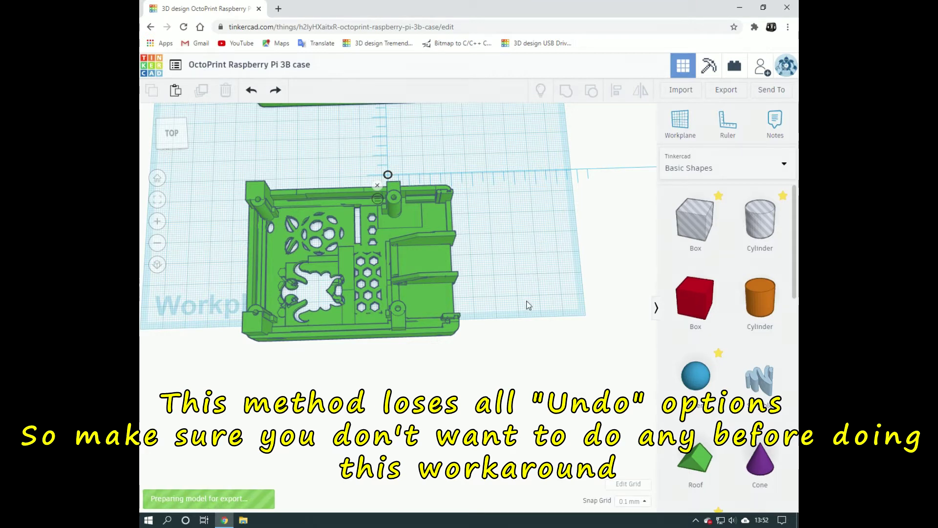
scroll(529, 305, up, 2)
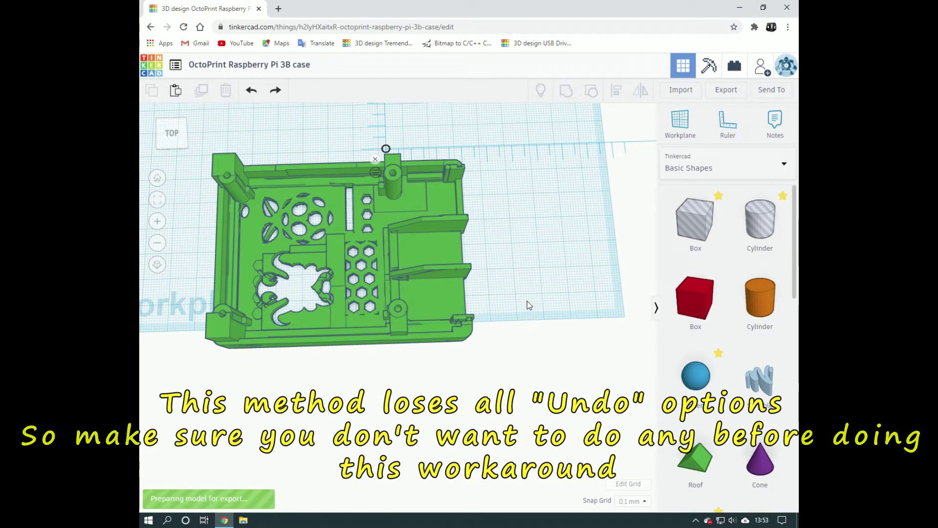
scroll(531, 303, up, 3)
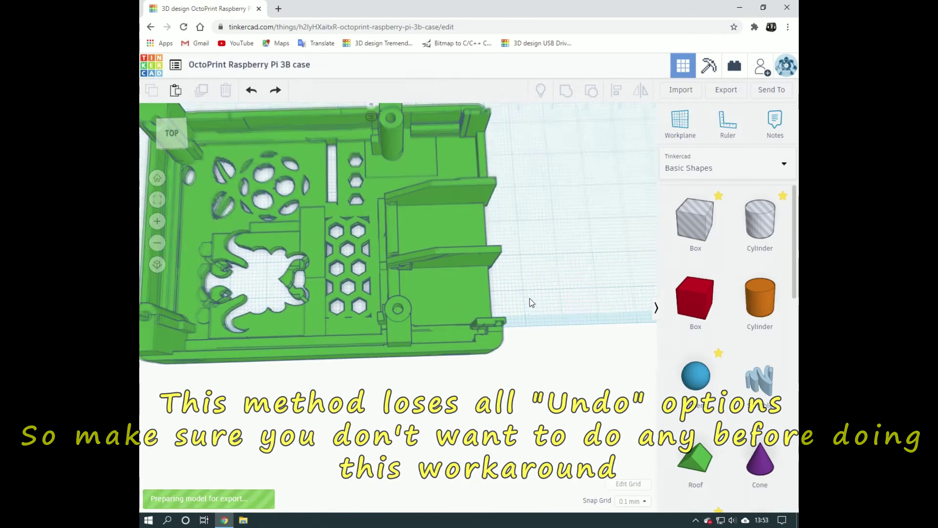
scroll(532, 303, down, 2)
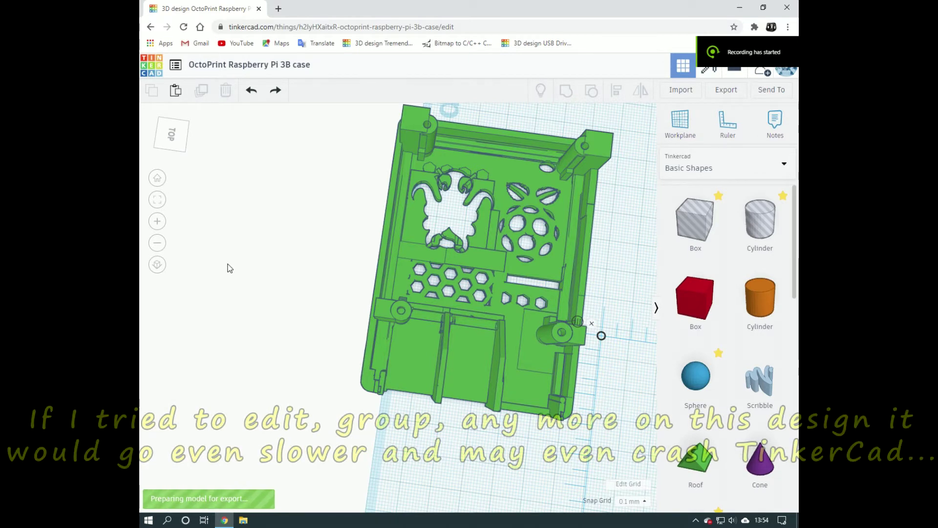
Step: Shift the front case part slightly towards the front of the workplane
right_drag(230, 268, 391, 324)
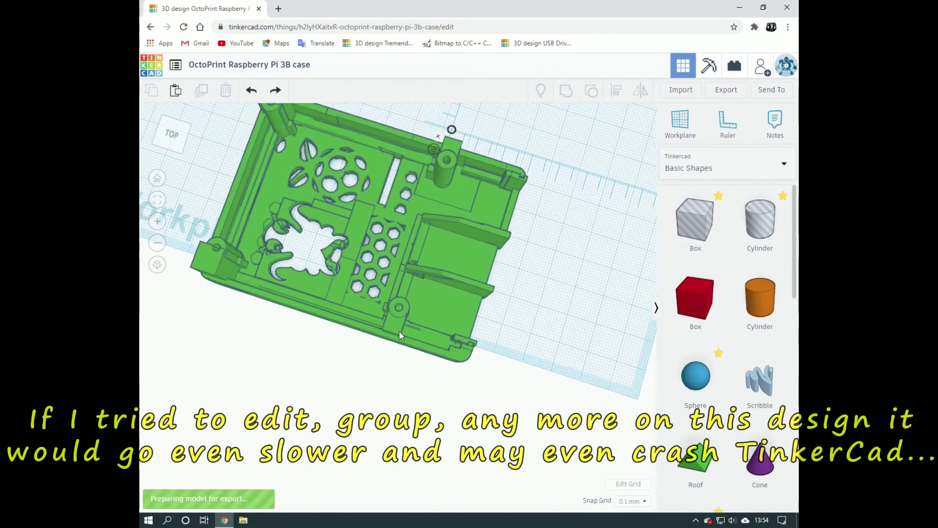
click(399, 330)
drag(406, 346, 402, 347)
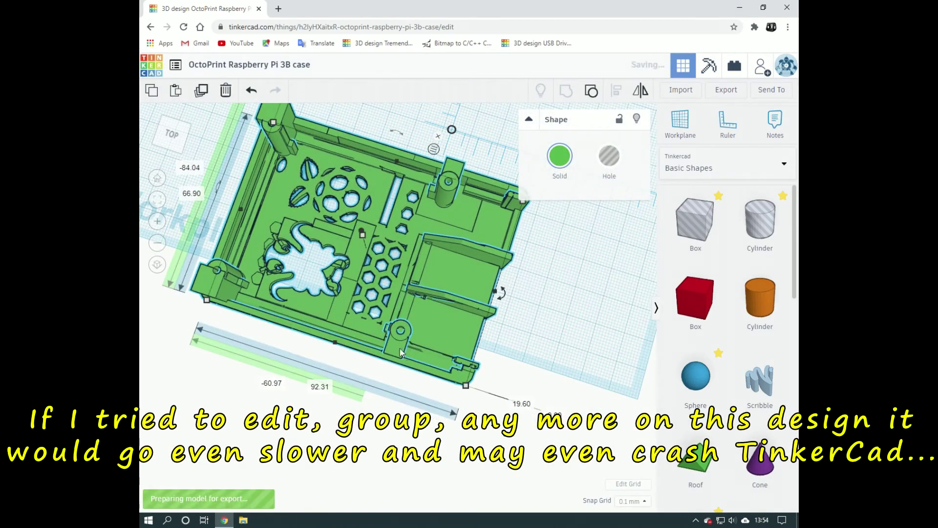
scroll(402, 347, down, 2)
right_drag(400, 353, 393, 337)
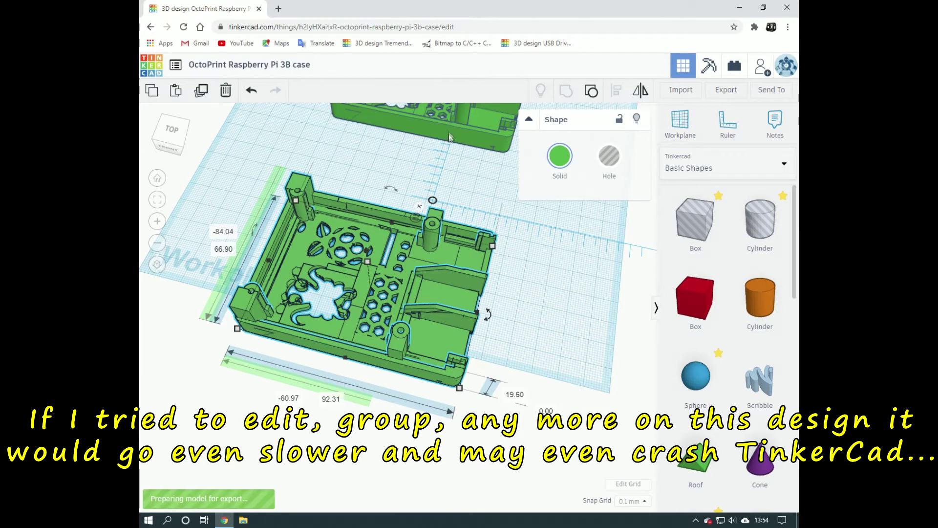
scroll(441, 197, down, 2)
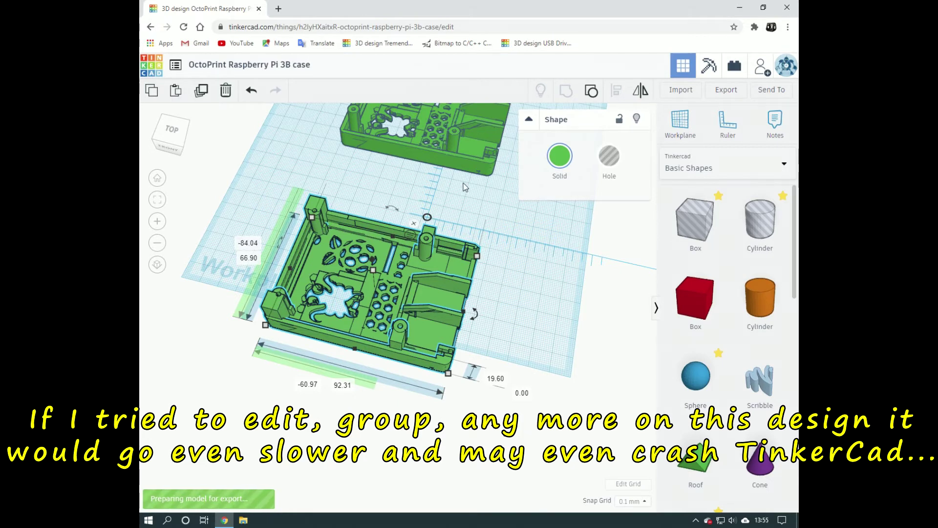
Step: Delete the rear case part after viewing it up close, keeping only the front one
right_drag(465, 185, 455, 170)
click(454, 169)
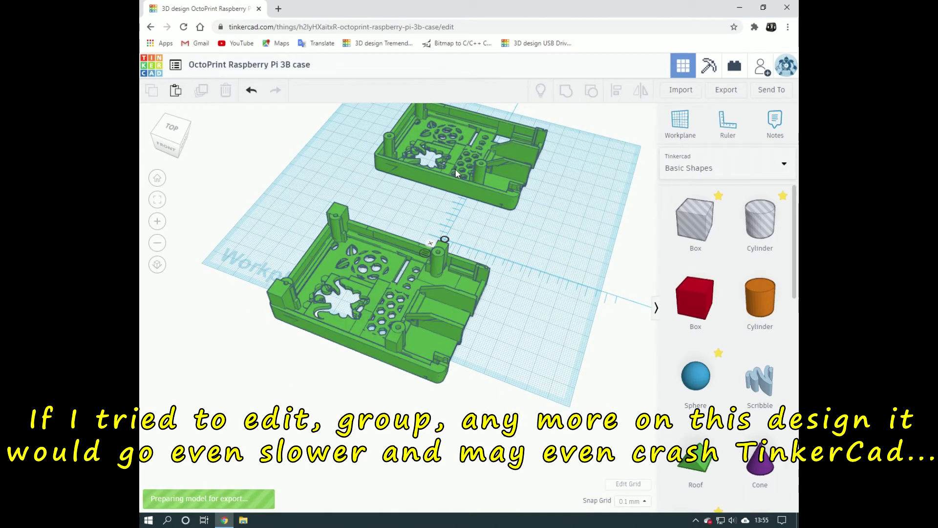
click(462, 174)
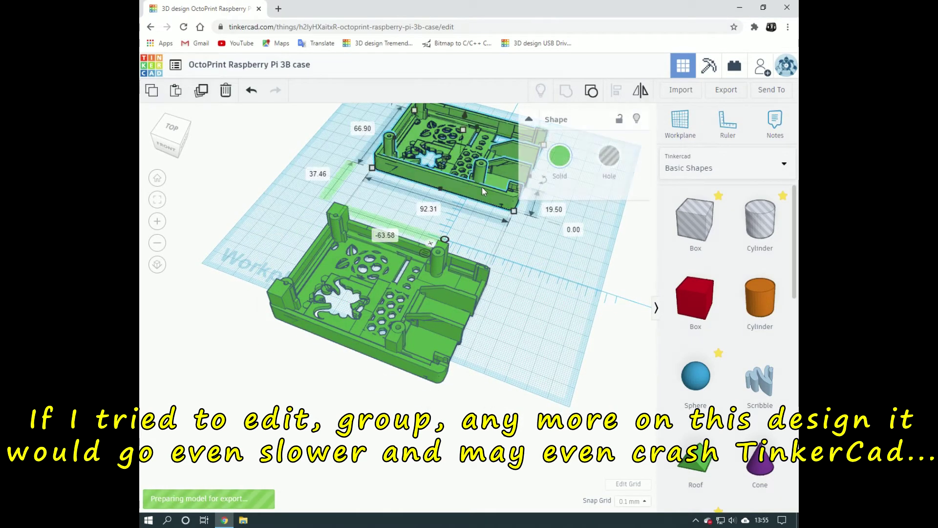
right_drag(442, 167, 459, 187)
key(f)
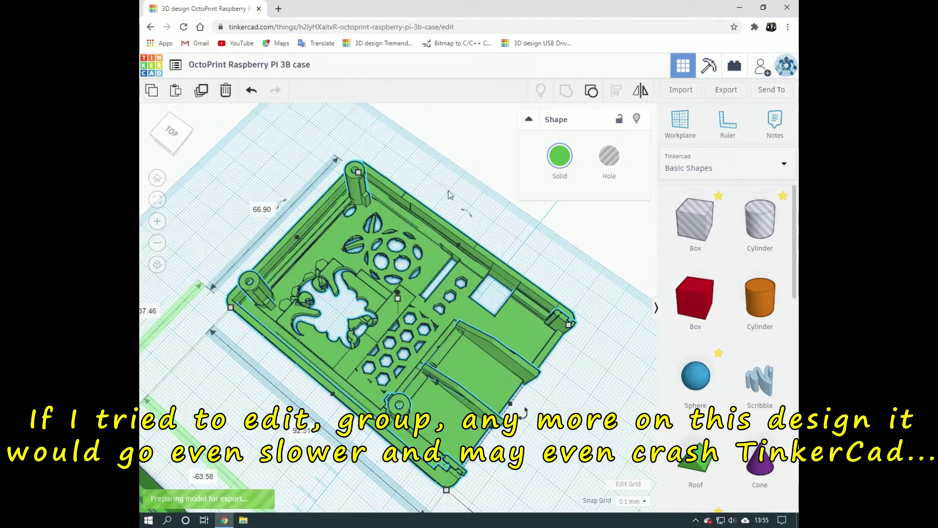
right_drag(389, 278, 470, 240)
scroll(471, 239, down, 3)
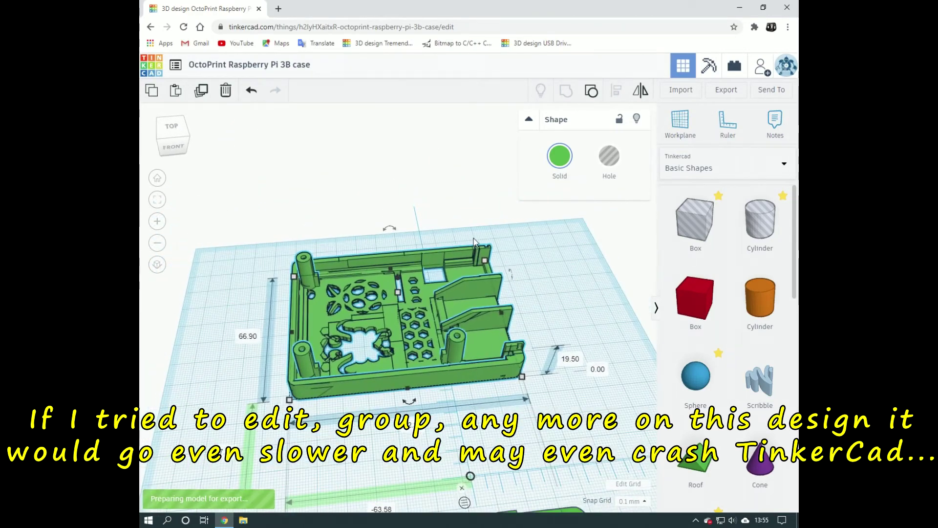
key(Delete)
scroll(461, 255, down, 5)
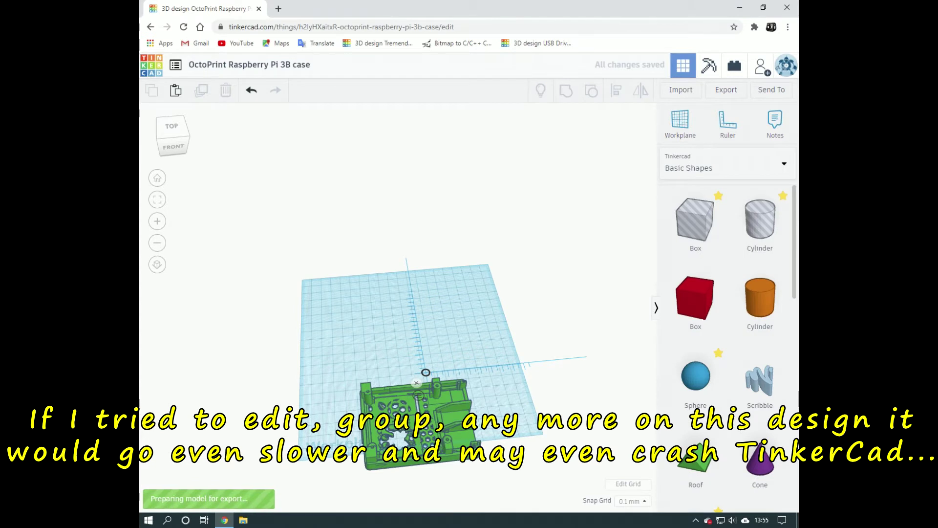
Step: Move the remaining case part back about 93 mm so it sits fully on the workplane, and remove the ruler
click(426, 421)
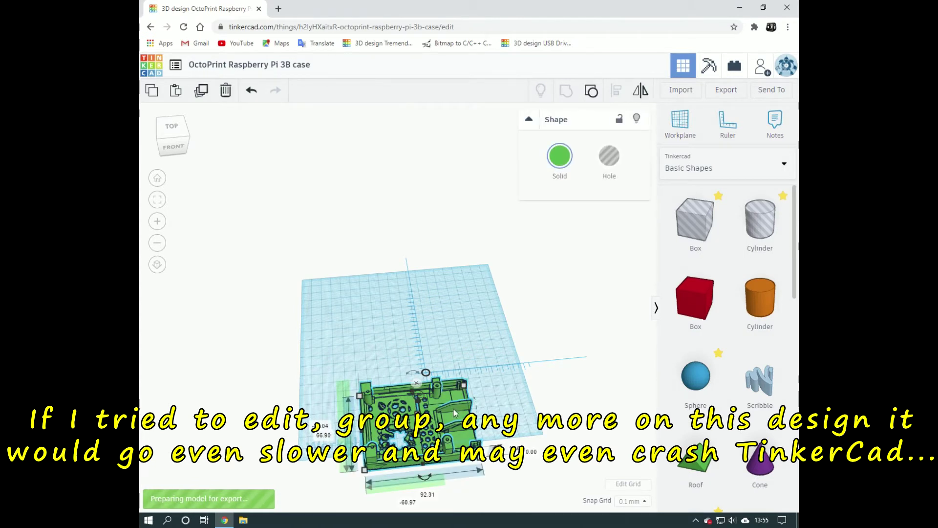
key(Up)
key(Up)
key(shift+Up)
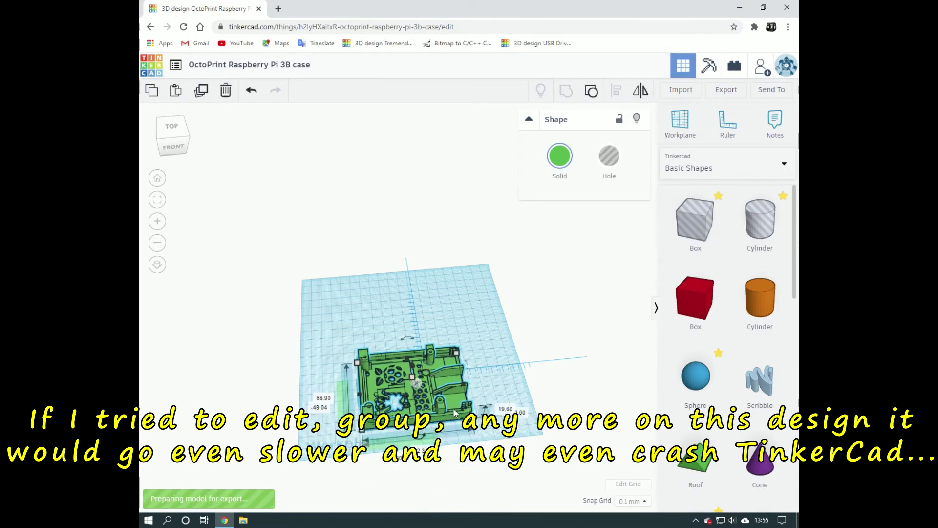
key(shift+Up)
key(shift+Up)
key(shift+Up)
key(shift+Up)
key(shift+Up)
key(shift+Up)
key(shift+Up)
key(shift+Up)
key(shift+Up)
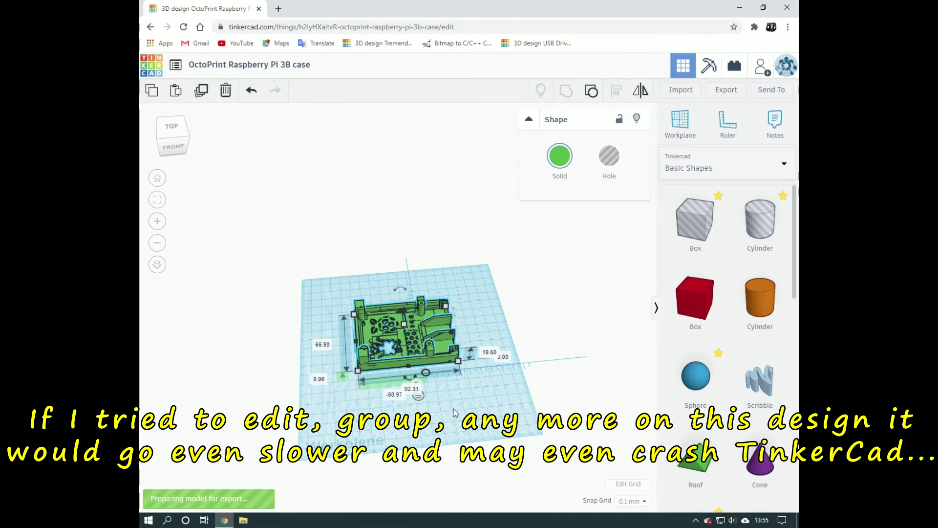
click(550, 346)
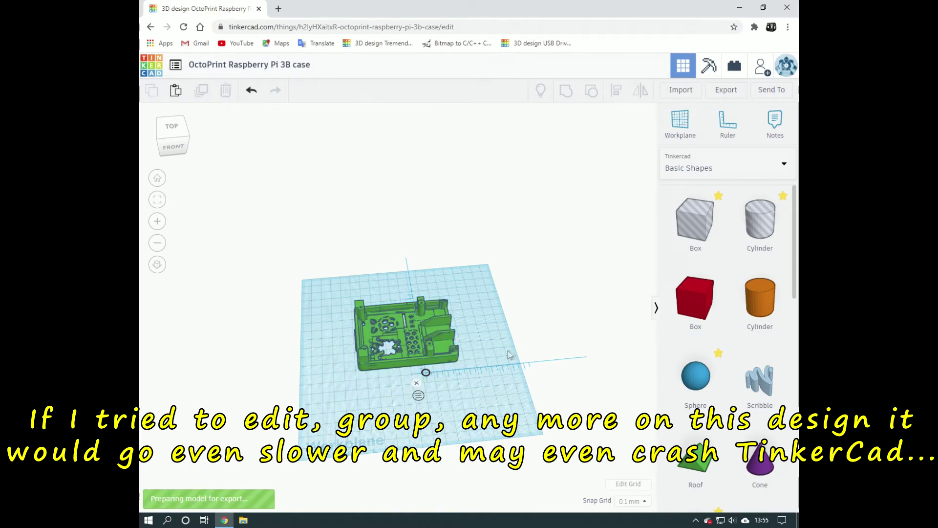
click(417, 383)
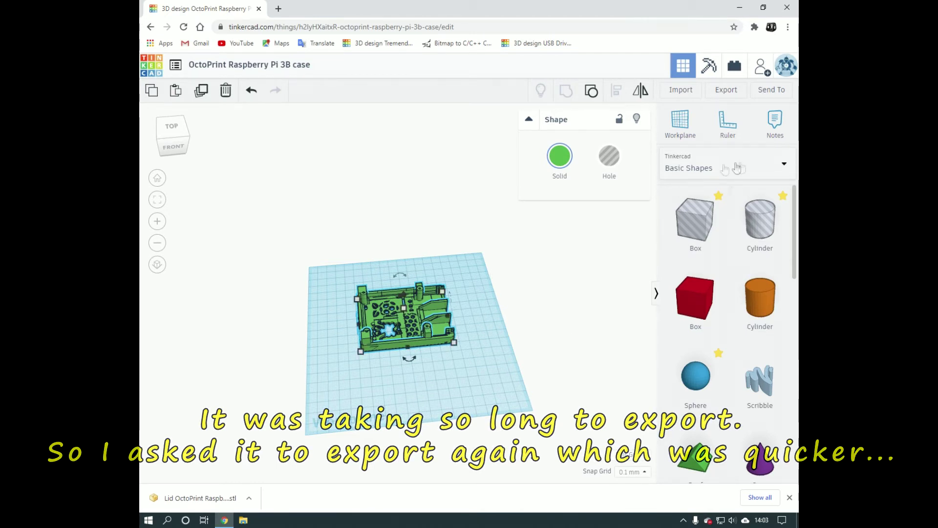
Step: Close the export options without downloading, leave this design and create a new 3D design from the dashboard
click(733, 94)
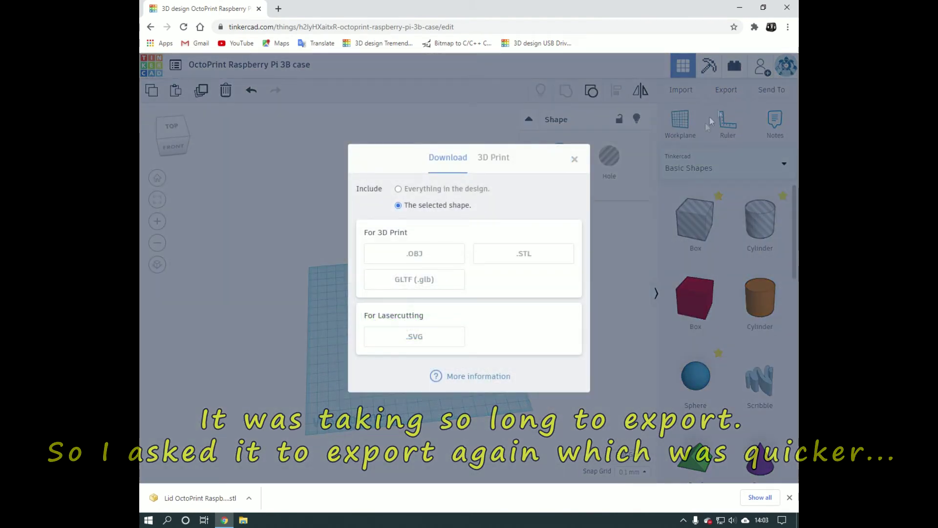
click(575, 160)
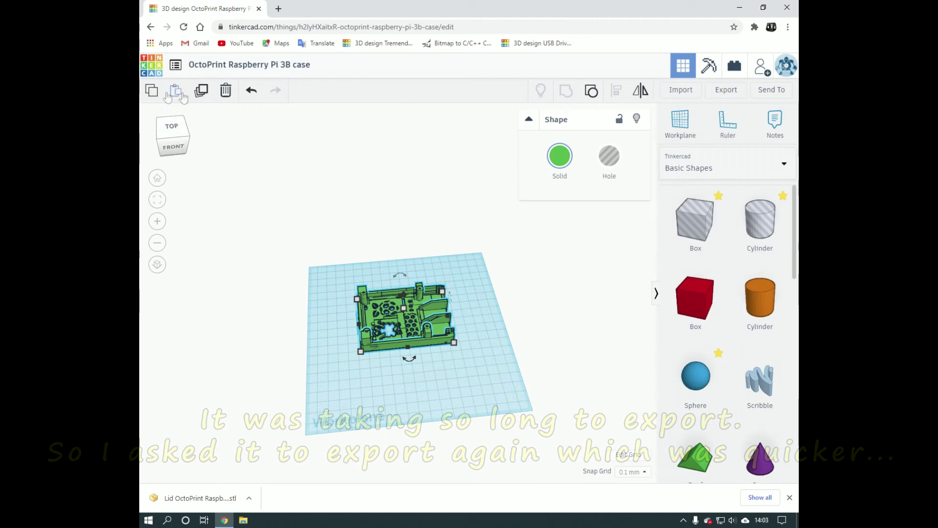
click(158, 74)
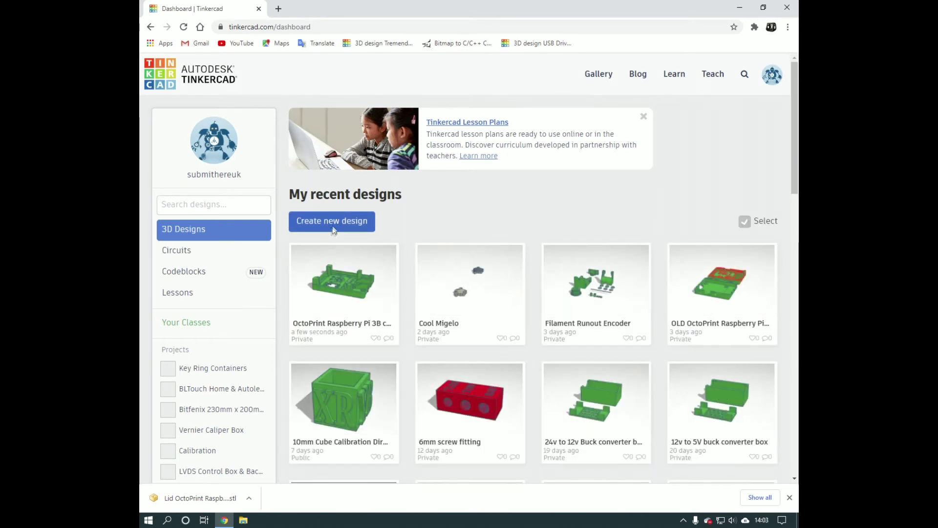
click(336, 223)
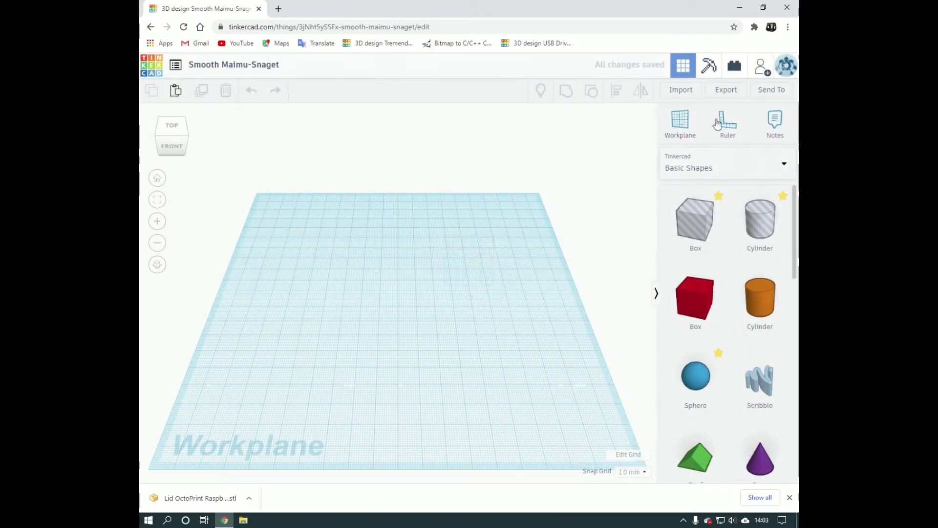
Step: Import "Lid OctoPrint Raspberry Pi 3B case.stl" into the new design at scale 100
click(689, 94)
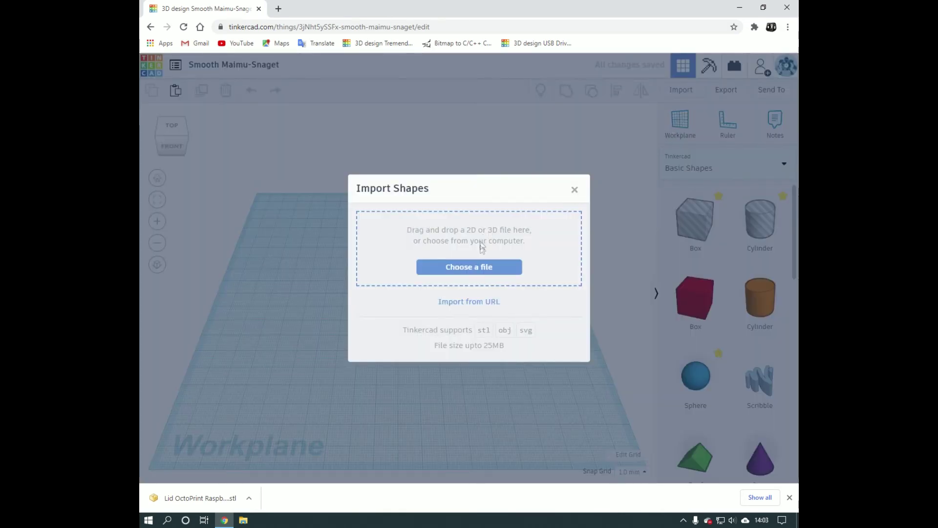
click(489, 270)
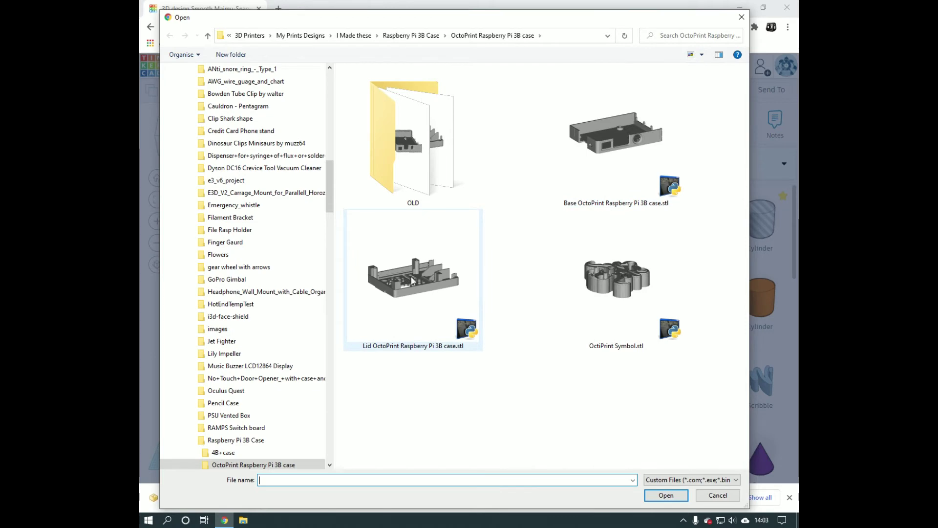
click(413, 278)
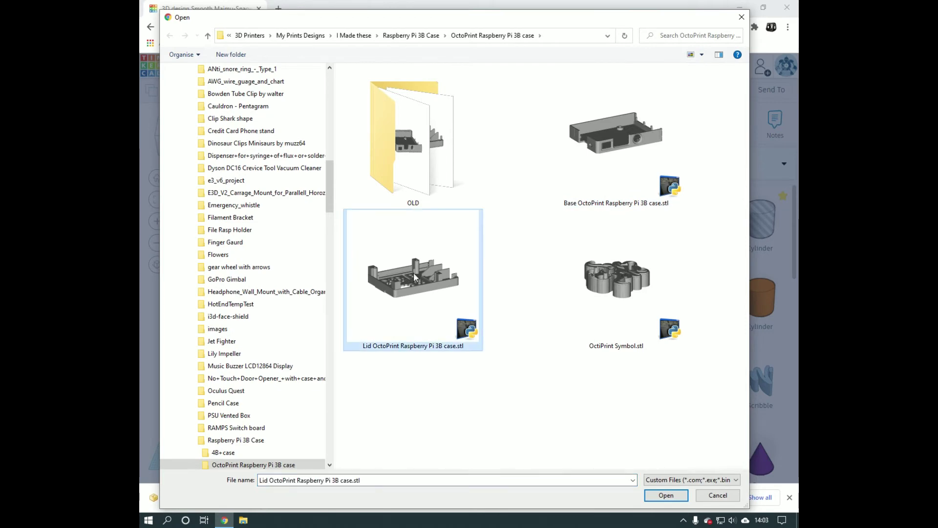
click(665, 496)
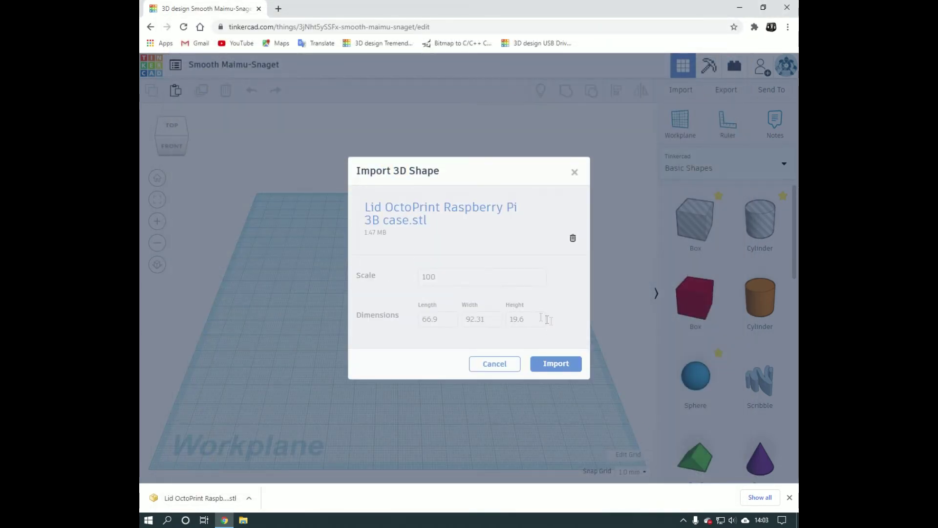
click(557, 363)
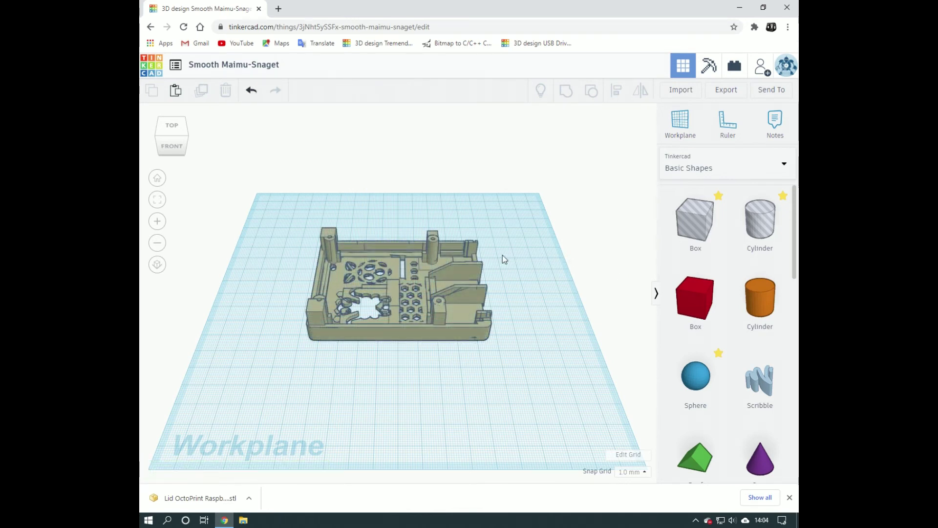
Step: Recolour the imported lid bright green and shift it towards the front of the workplane
click(472, 264)
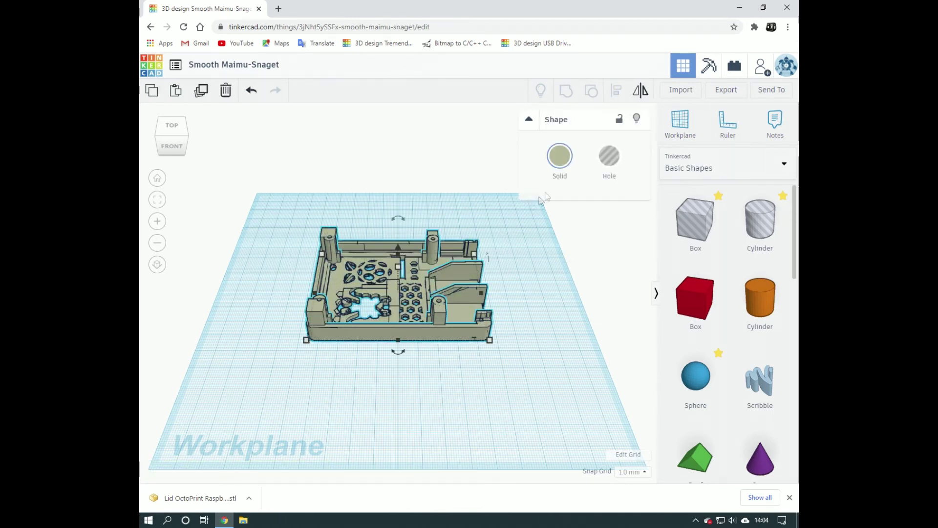
click(560, 178)
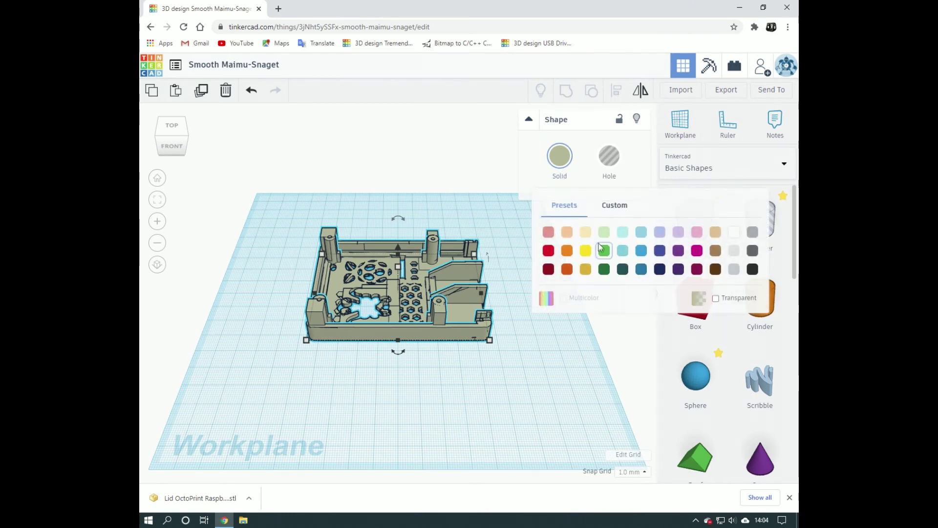
click(605, 250)
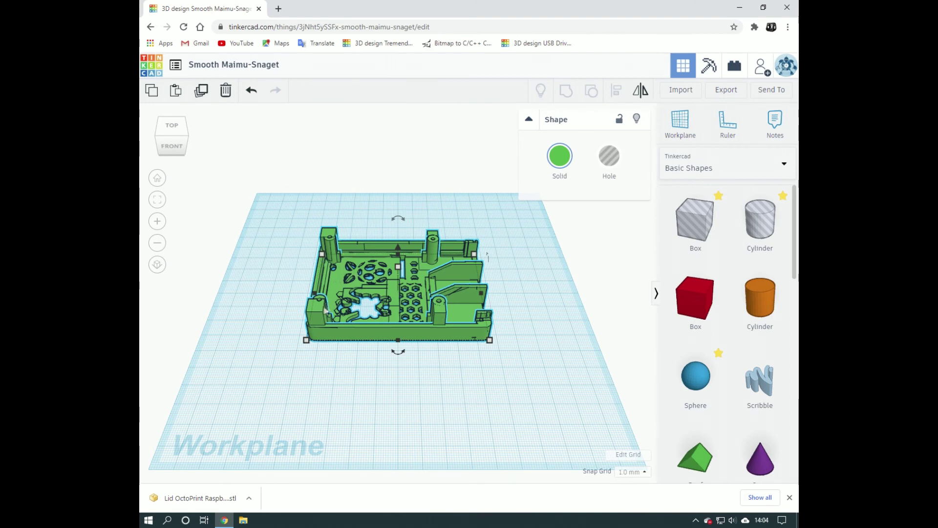
drag(405, 288, 396, 335)
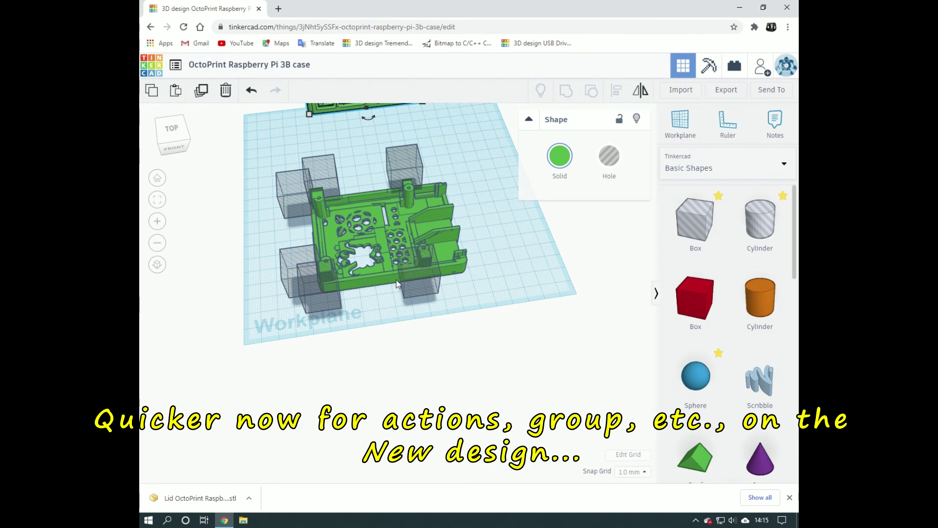
Step: Group the green lid with the six transparent hole boxes around its corners to cut them out of it
right_drag(411, 271, 304, 211)
drag(290, 181, 478, 301)
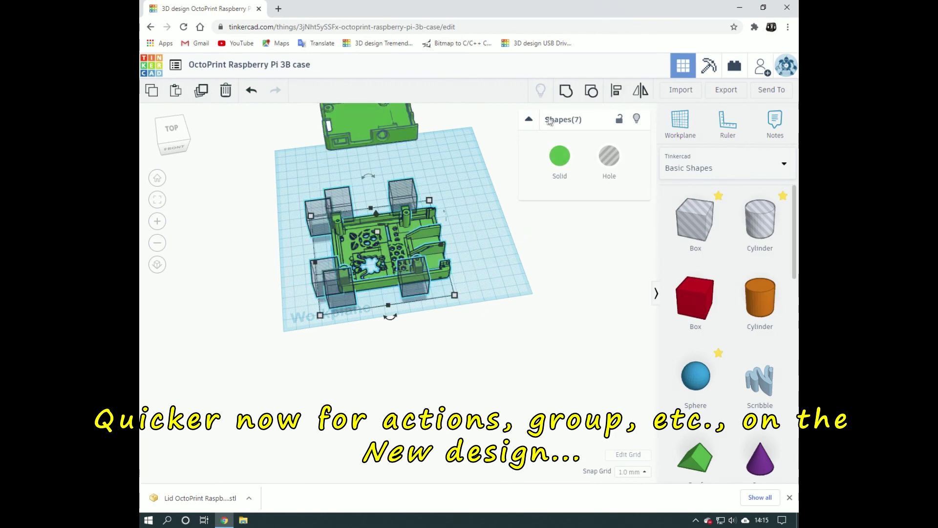
click(566, 90)
key(f)
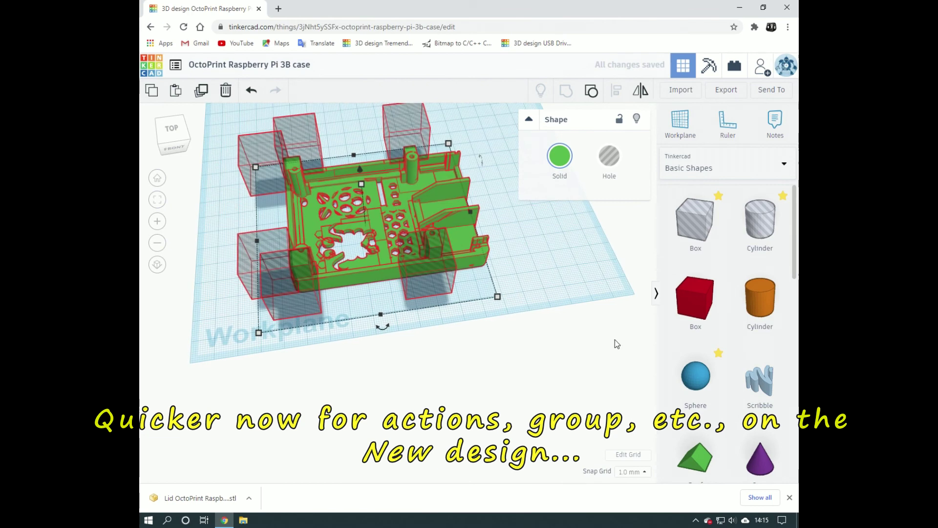